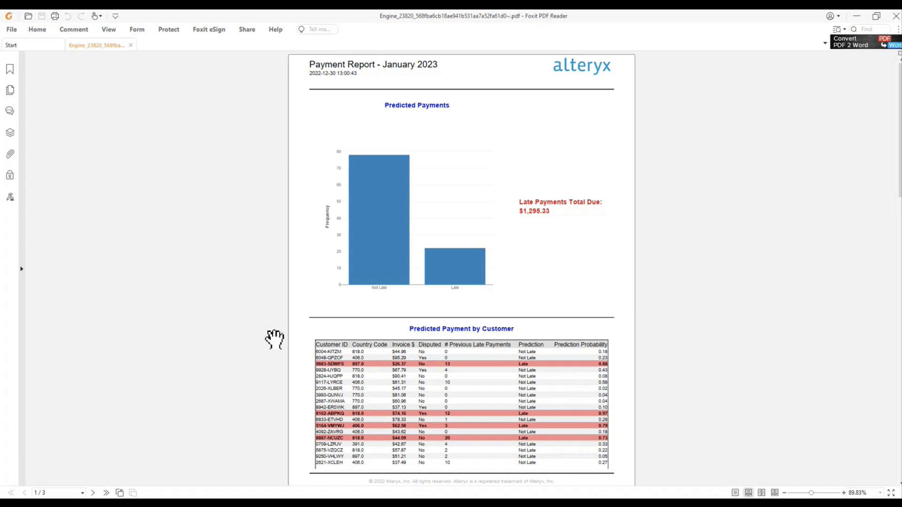
Scroll through the January 2023 Payment Report predictions, then switch to the Alteryx projects page
{"action": "scroll", "coordinate": [365, 353], "scroll_direction": "down", "scroll_amount": 5}
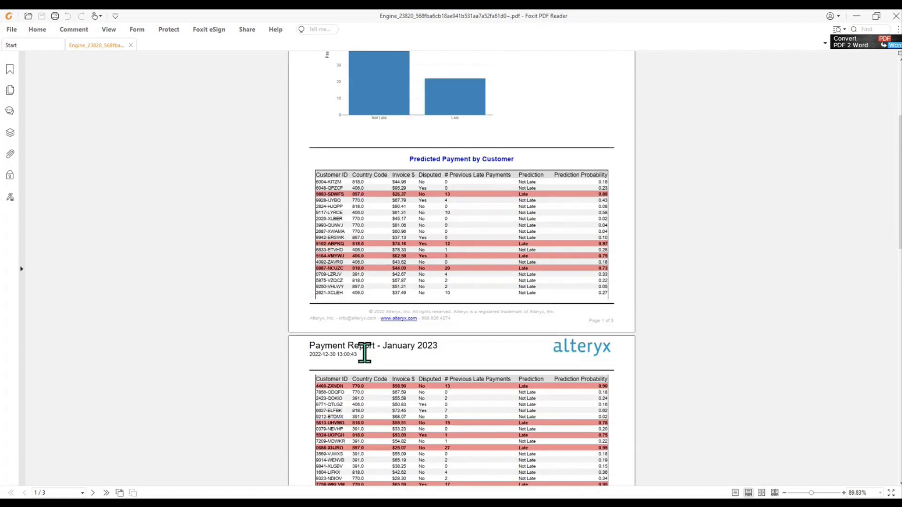
{"action": "scroll", "coordinate": [364, 353], "scroll_direction": "down", "scroll_amount": 5}
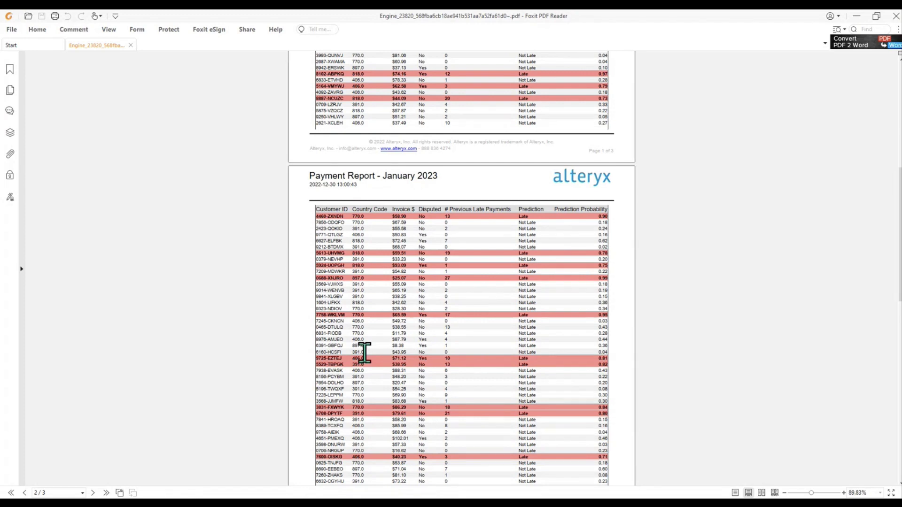
{"action": "scroll", "coordinate": [365, 353], "scroll_direction": "up", "scroll_amount": 10}
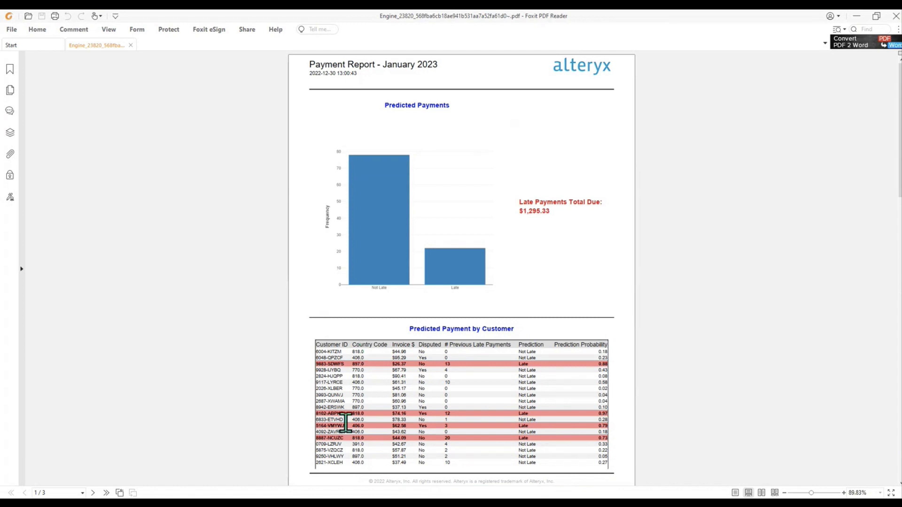
{"action": "left_click", "coordinate": [292, 462]}
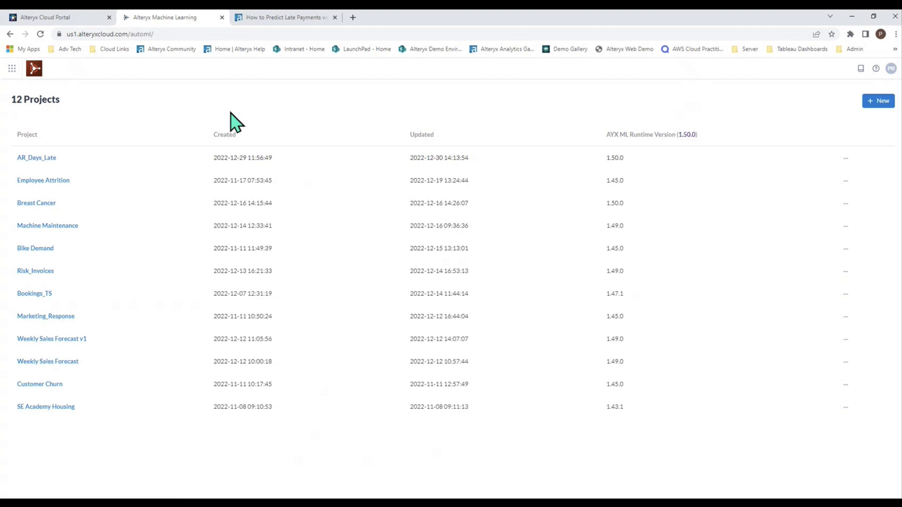
Open the AR_Days_Late project and look over, then dismiss, the training file's replace options
{"action": "left_click", "coordinate": [35, 160]}
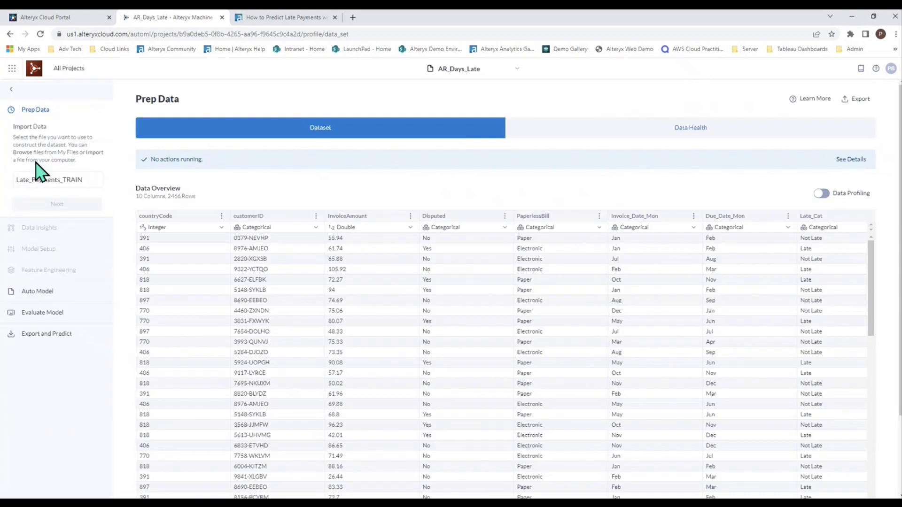
{"action": "left_click", "coordinate": [94, 181]}
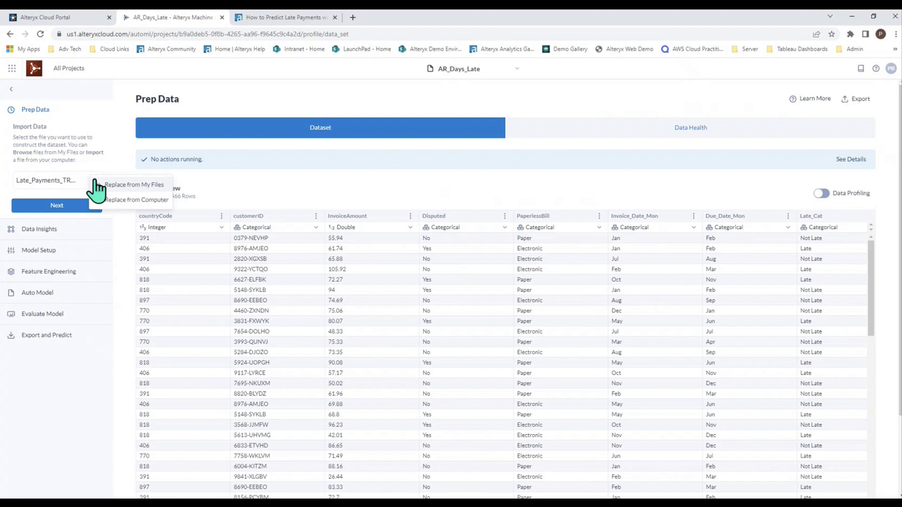
{"action": "left_click", "coordinate": [125, 236]}
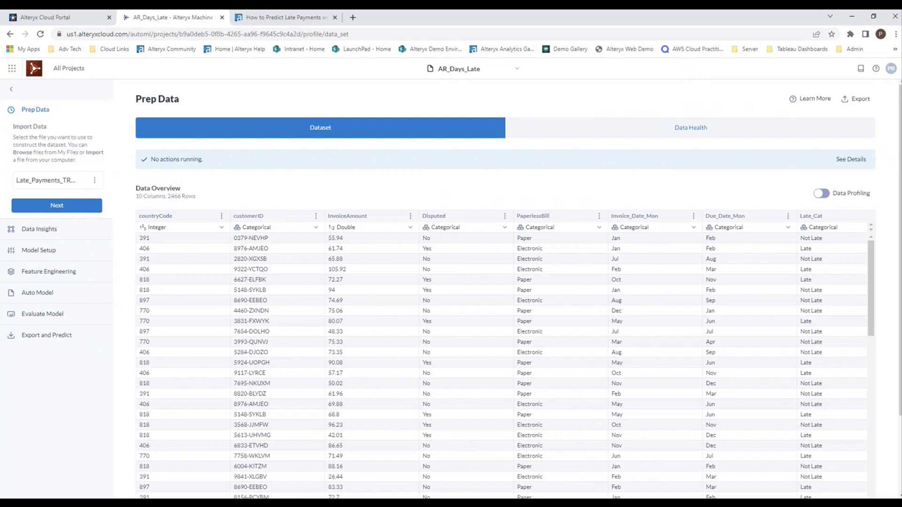
{"action": "key", "text": "alt+Tab"}
Show the Data Health report: B- rating, 0 of 10 columns null, outliers in 50% of numeric columns
{"action": "left_click", "coordinate": [686, 129]}
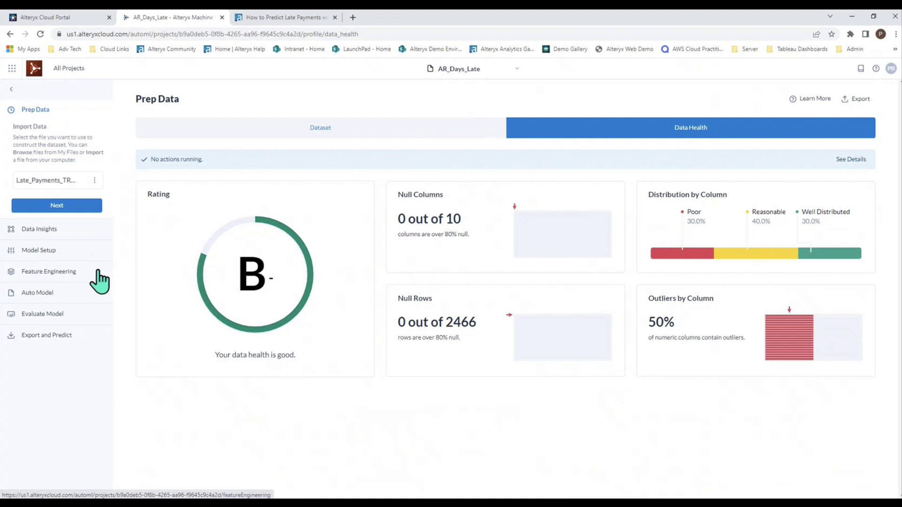
In Model Setup, keep Late_Cat as the target and Classification as the machine learning method
{"action": "left_click", "coordinate": [41, 250]}
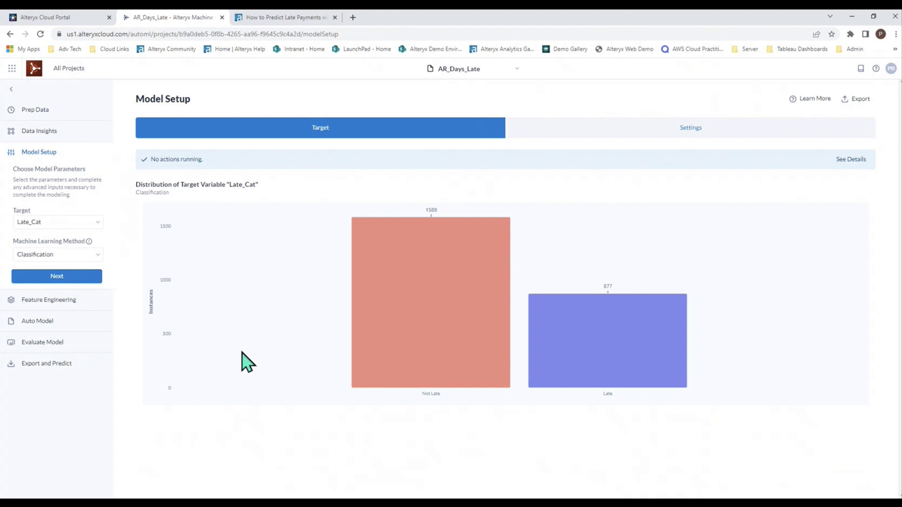
{"action": "mouse_move", "coordinate": [641, 362]}
{"action": "left_click", "coordinate": [97, 256]}
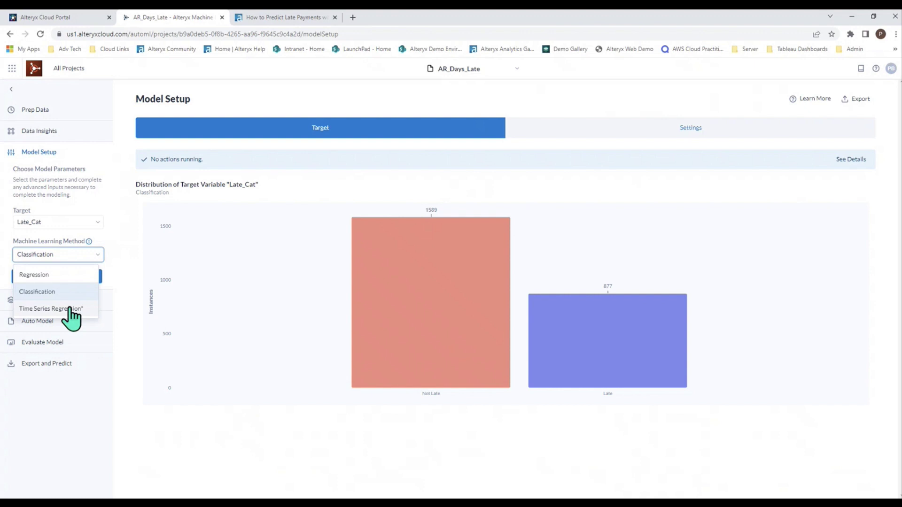
{"action": "left_click", "coordinate": [119, 253]}
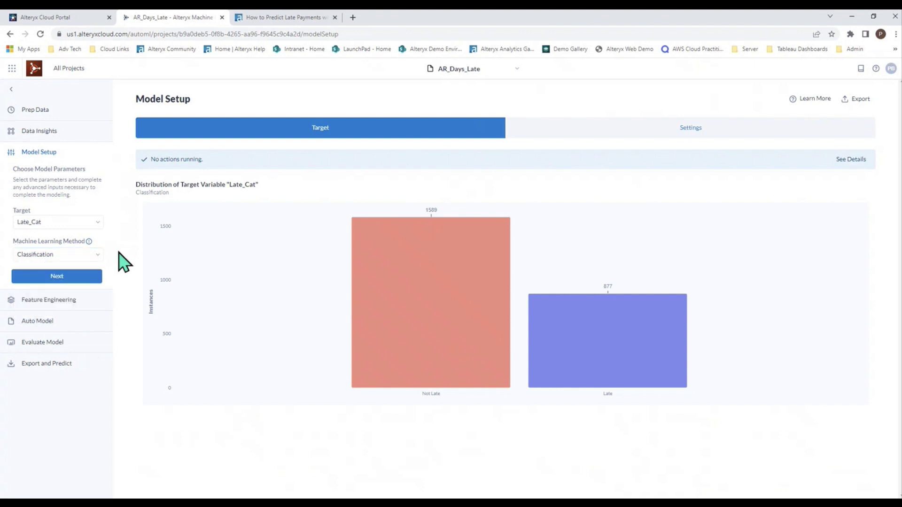
Review the Auto Model leaderboard's nine models ranked by Log Loss, from Elastic Net (0.44) to Baseline (12.28)
{"action": "left_click", "coordinate": [49, 322]}
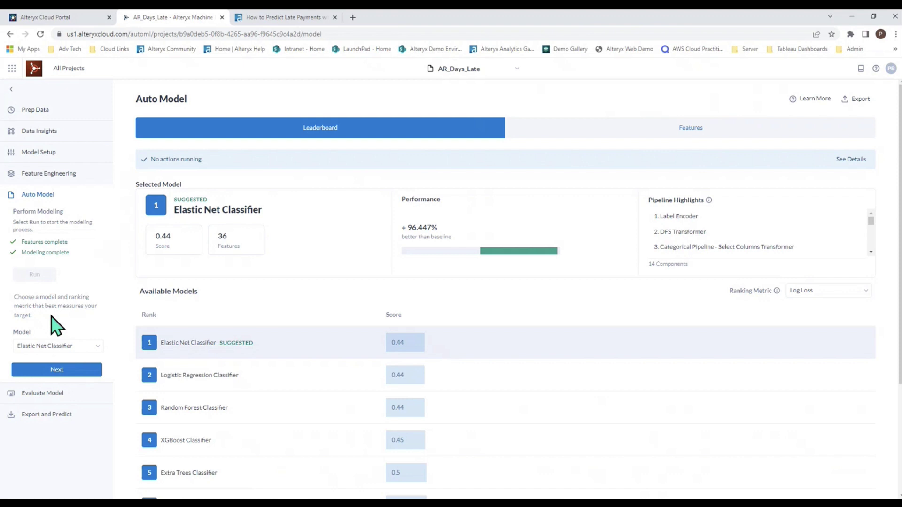
{"action": "scroll", "coordinate": [264, 390], "scroll_direction": "down", "scroll_amount": 3}
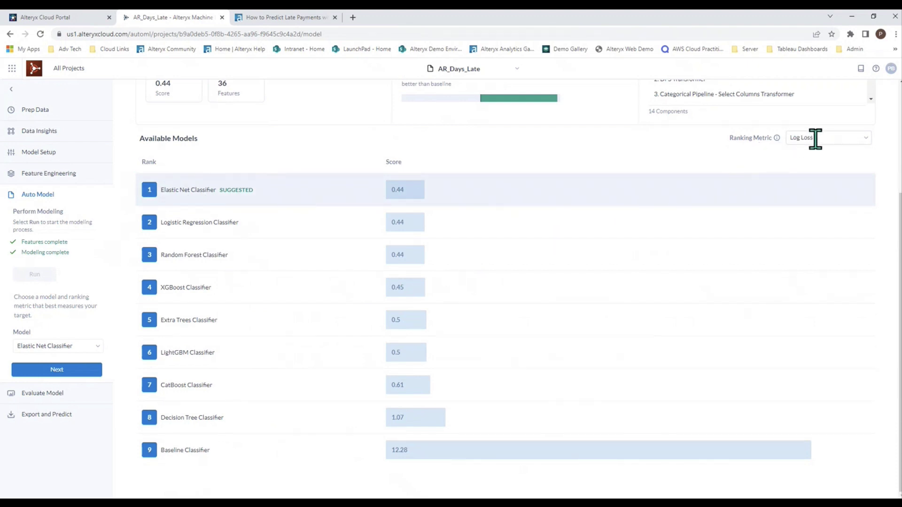
Rank the leaderboard by Area Under Curve (AUC): Random Forest Classifier 0.88 on top, Baseline 0.5
{"action": "left_click", "coordinate": [864, 141]}
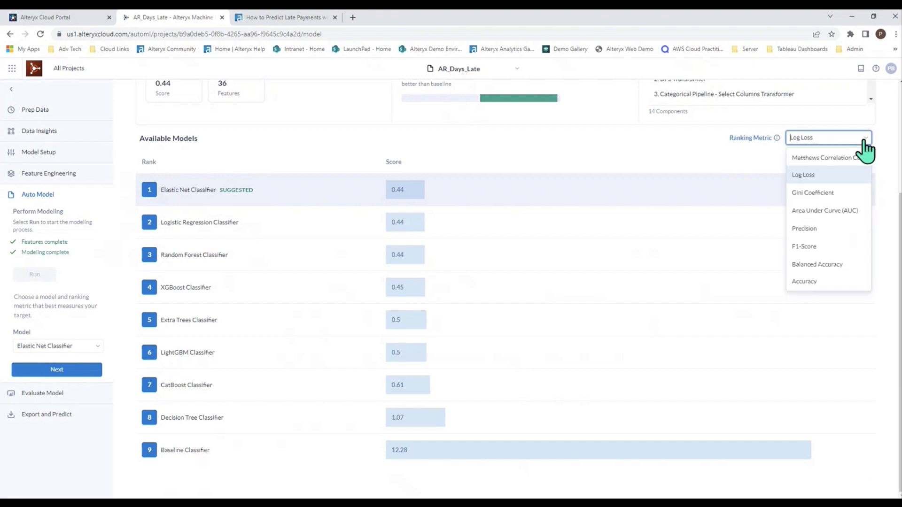
{"action": "left_click", "coordinate": [830, 211]}
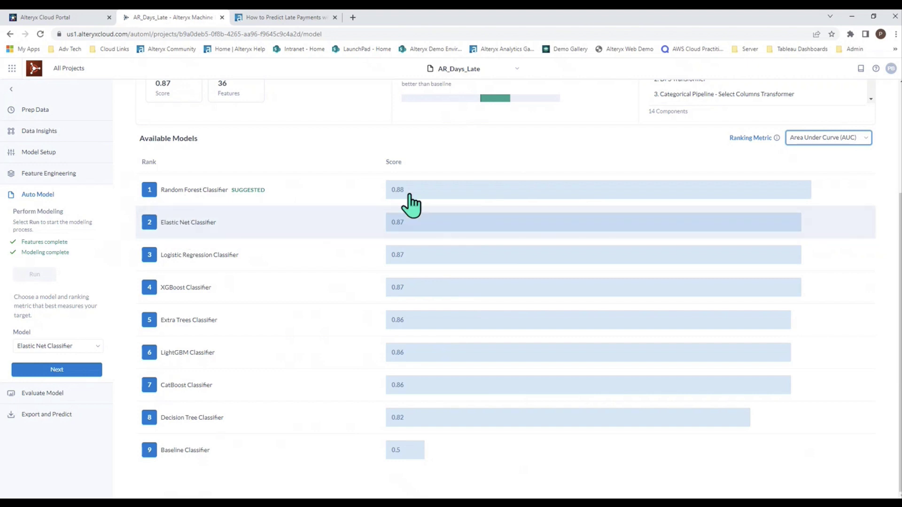
{"action": "scroll", "coordinate": [714, 158], "scroll_direction": "up", "scroll_amount": 2}
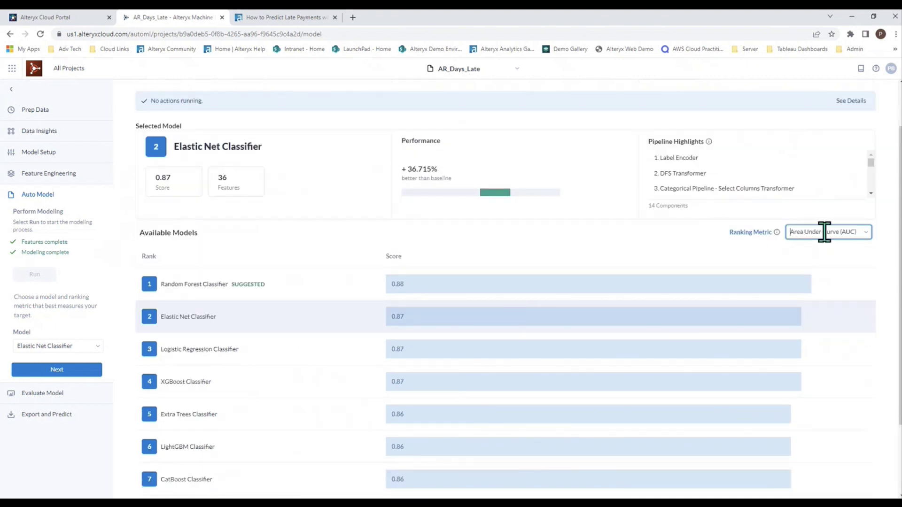
{"action": "left_click", "coordinate": [865, 233]}
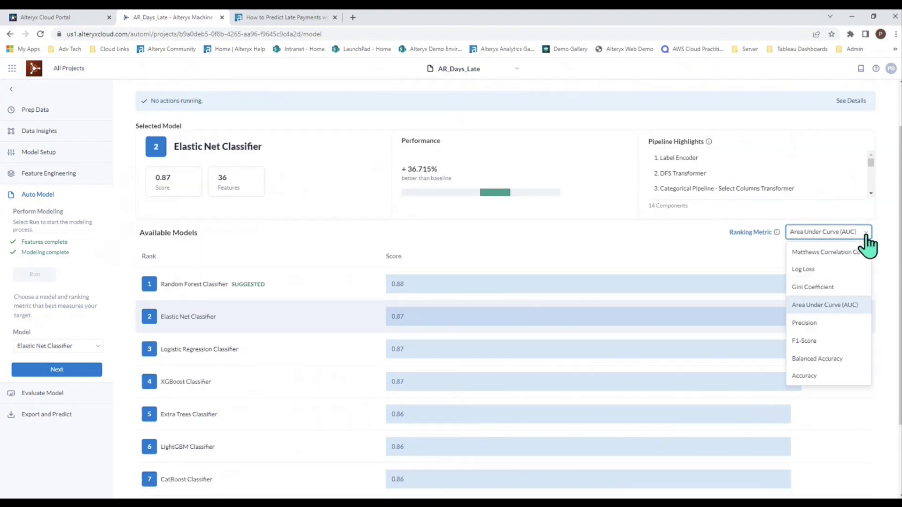
{"action": "left_click", "coordinate": [883, 223]}
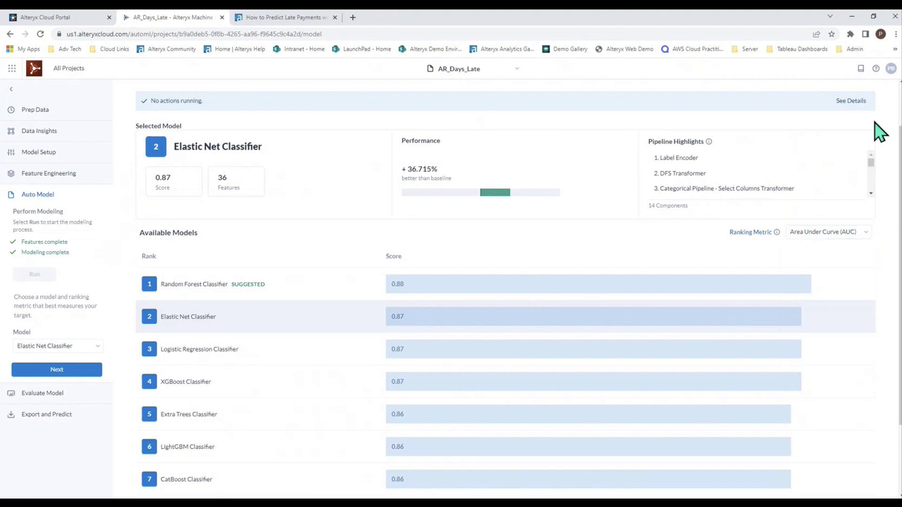
Read the leaderboard help on ranking and binary classification metrics, then close the help panel
{"action": "left_click", "coordinate": [860, 69]}
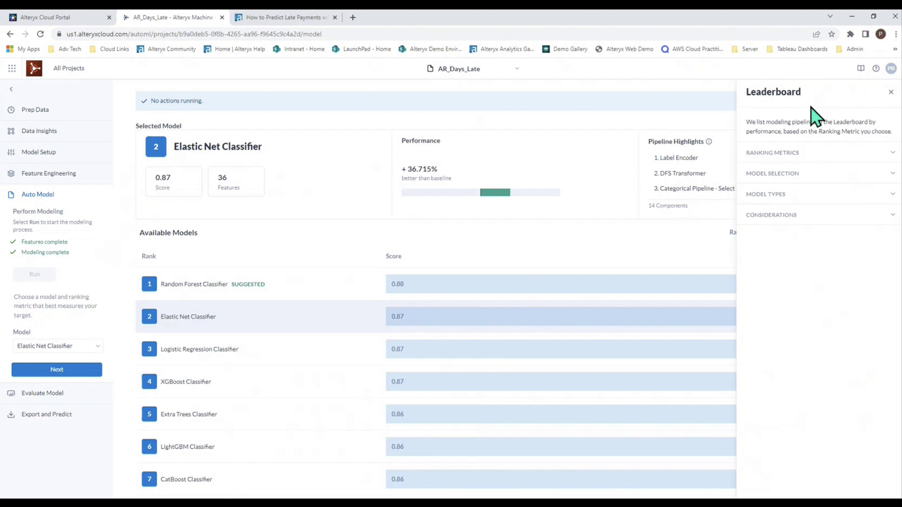
{"action": "left_click", "coordinate": [794, 152]}
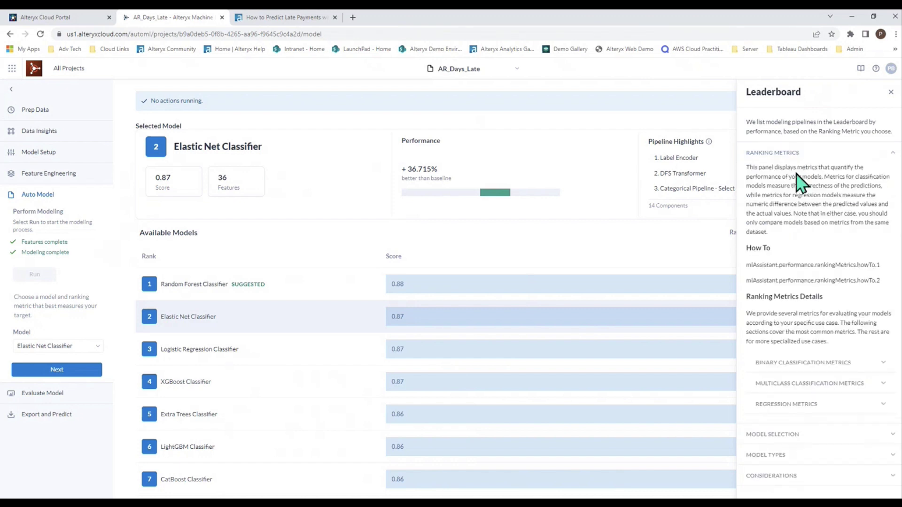
{"action": "left_click", "coordinate": [797, 363]}
{"action": "scroll", "coordinate": [805, 394], "scroll_direction": "down", "scroll_amount": 4}
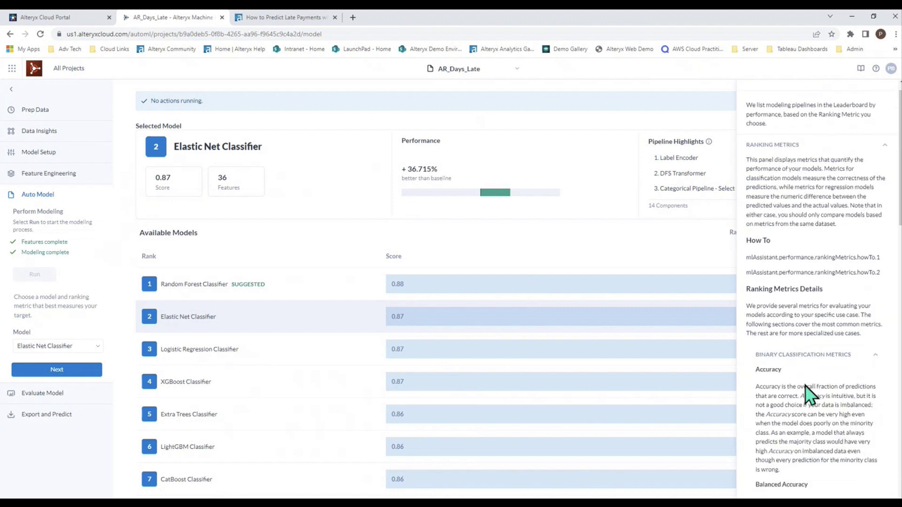
{"action": "scroll", "coordinate": [805, 392], "scroll_direction": "down", "scroll_amount": 5}
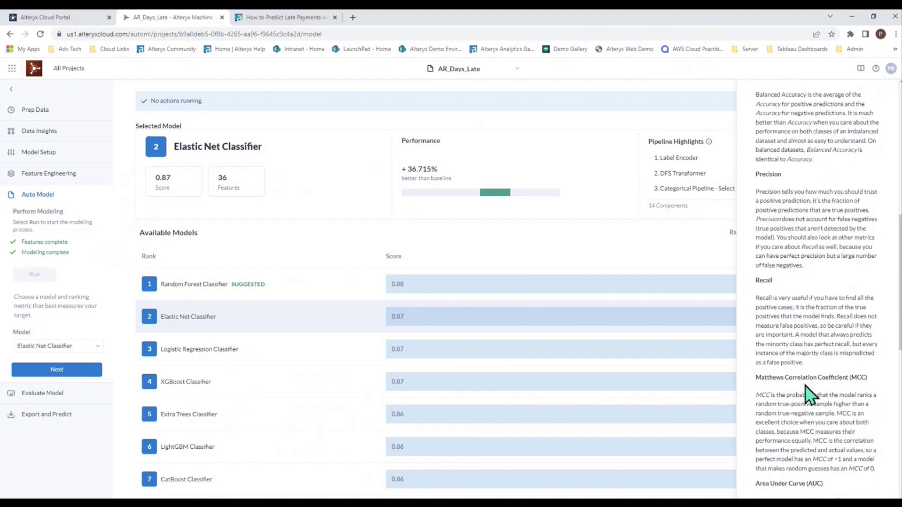
{"action": "scroll", "coordinate": [805, 392], "scroll_direction": "down", "scroll_amount": 5}
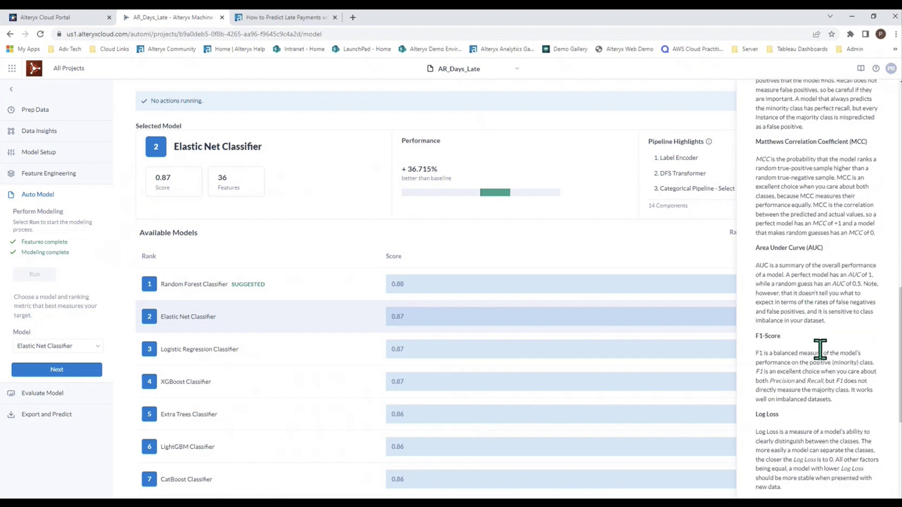
{"action": "scroll", "coordinate": [819, 349], "scroll_direction": "down", "scroll_amount": 4}
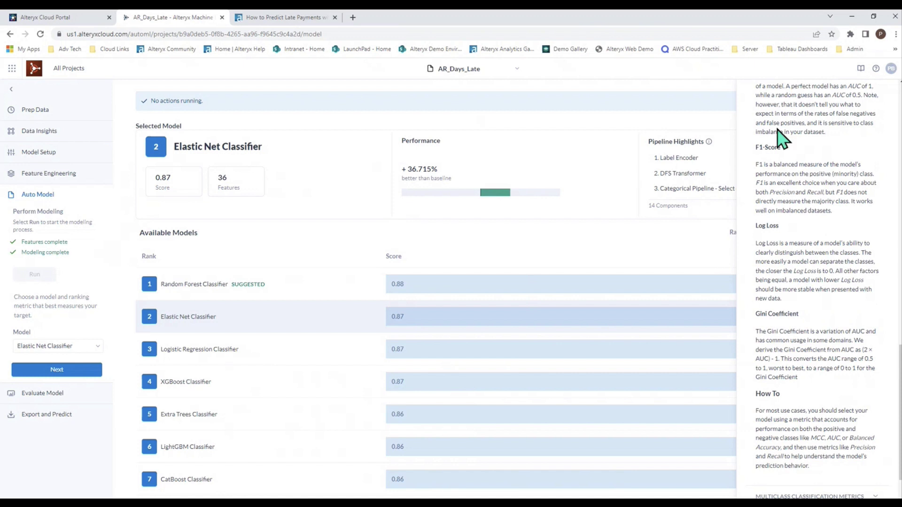
{"action": "left_click", "coordinate": [861, 70]}
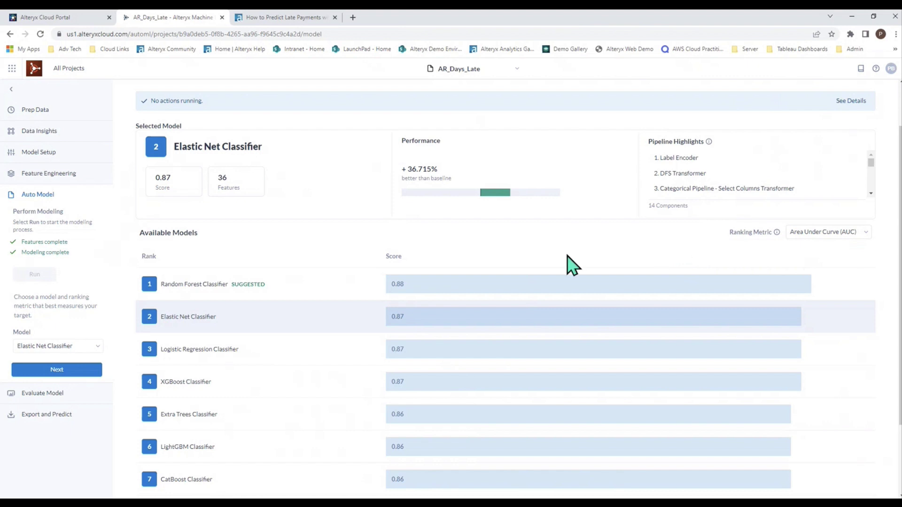
Evaluate Random Forest Classifier: 0.88 cross validation, 0.92 holdout, 37.584% above baseline
{"action": "left_click", "coordinate": [41, 395]}
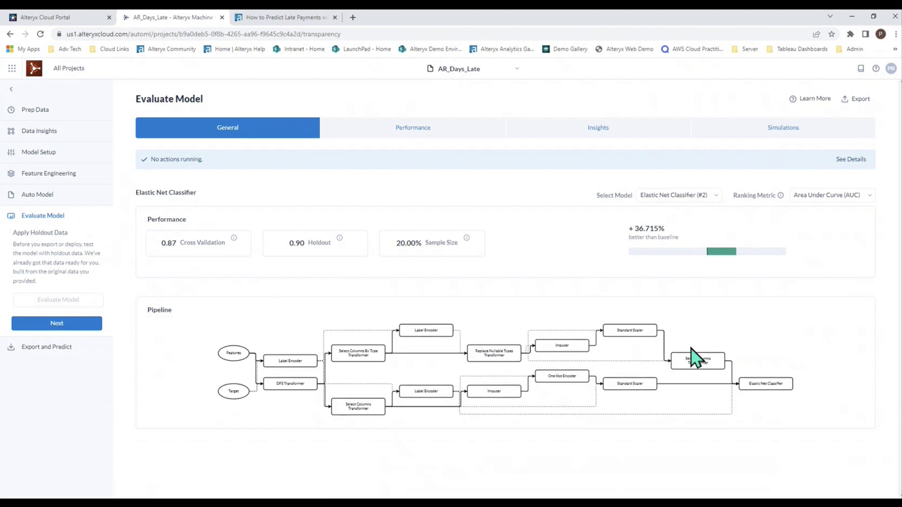
{"action": "left_click", "coordinate": [719, 197]}
{"action": "scroll", "coordinate": [695, 226], "scroll_direction": "up", "scroll_amount": 1}
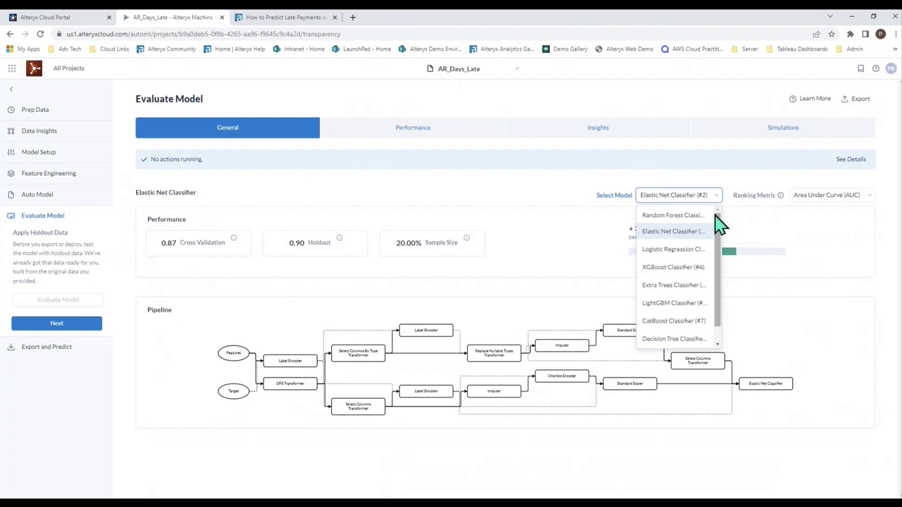
{"action": "key", "text": "Escape"}
{"action": "key", "text": "Up"}
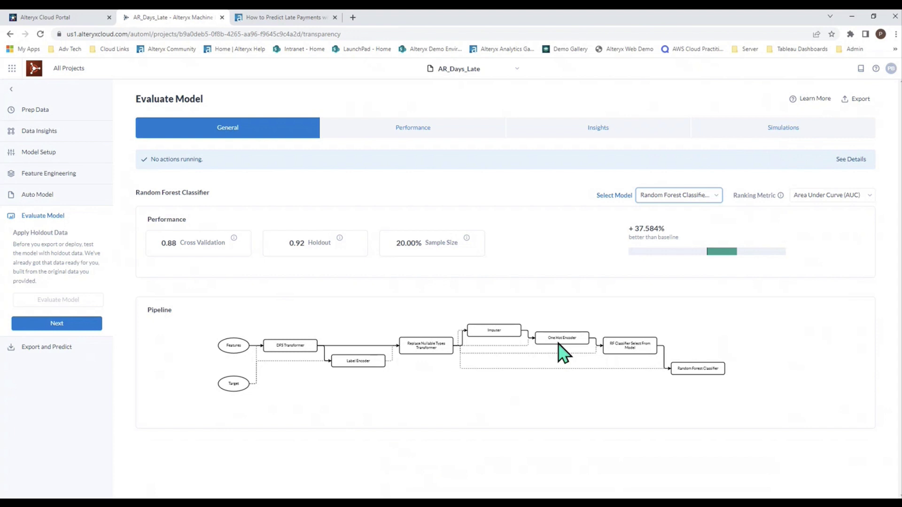
Check the Random Forest's confusion matrix, then its feature importance led by Prior_Late_Counter (56%) and Disputed (22%)
{"action": "left_click", "coordinate": [419, 135]}
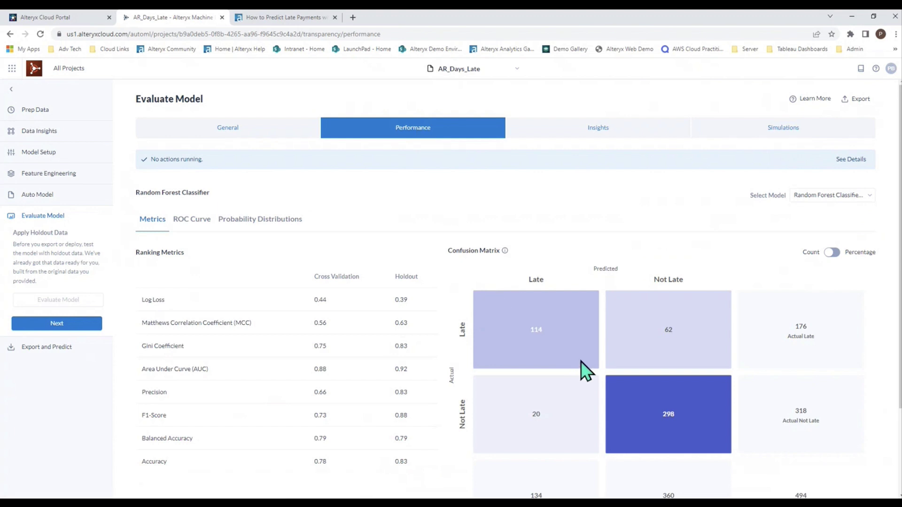
{"action": "left_click", "coordinate": [594, 134]}
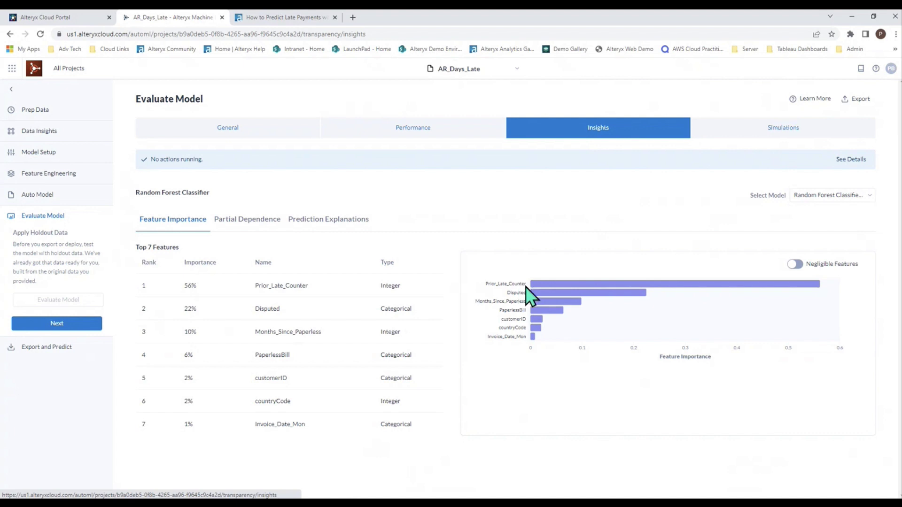
Plot partial dependence of Late_Cat for Months_Since_Paperless, PaperlessBill, then customerID
{"action": "left_click", "coordinate": [245, 222]}
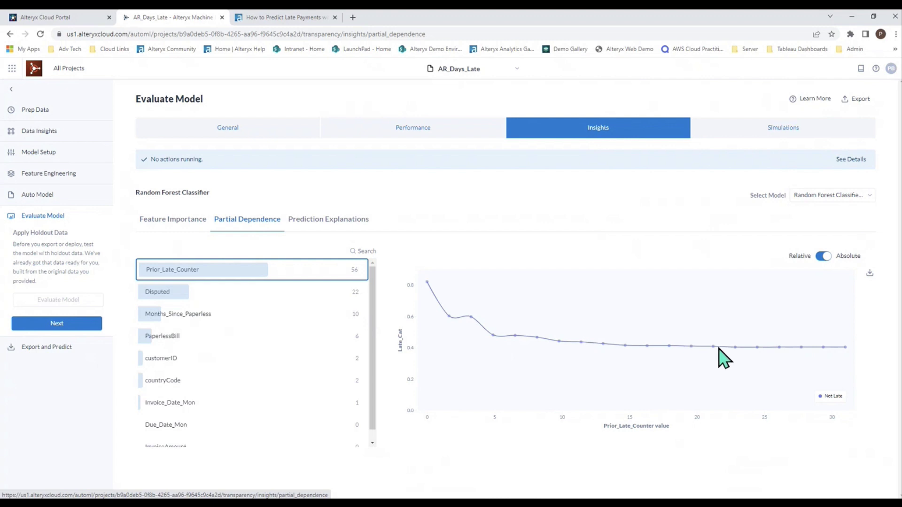
{"action": "mouse_move", "coordinate": [428, 283]}
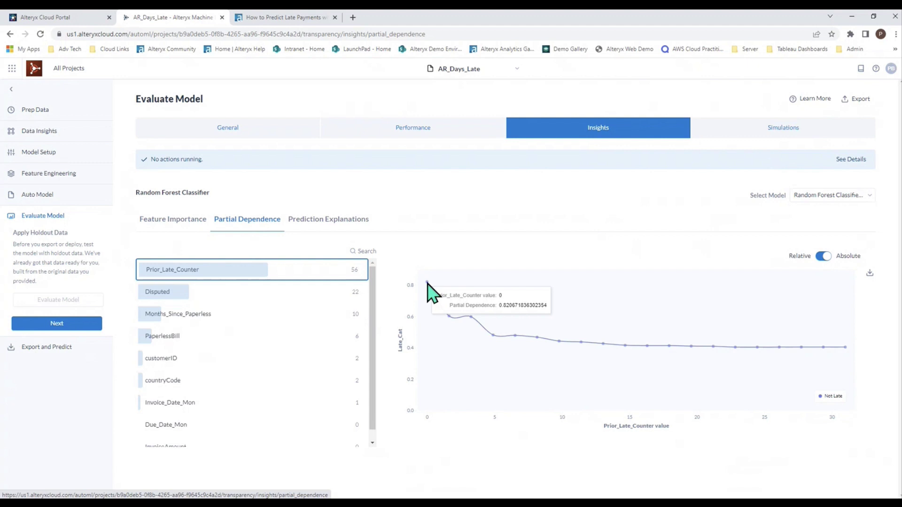
{"action": "left_click", "coordinate": [217, 313]}
{"action": "left_click", "coordinate": [214, 335]}
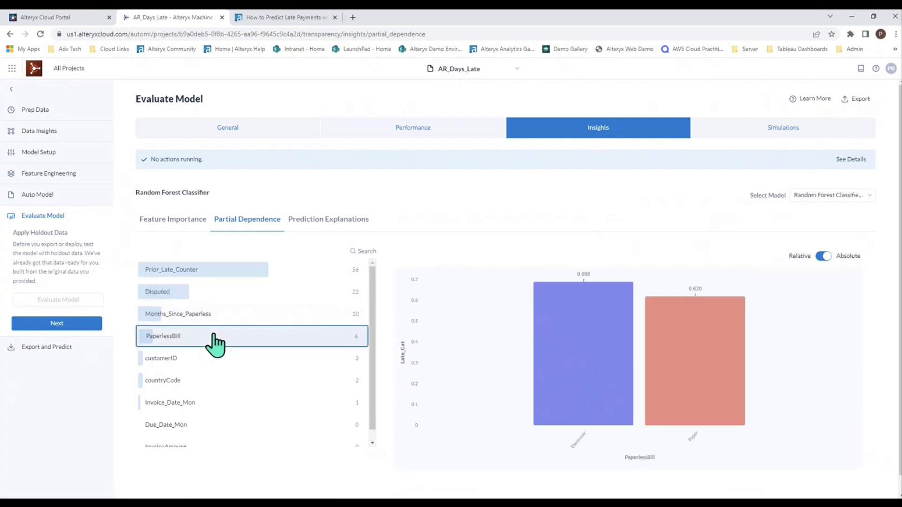
{"action": "left_click", "coordinate": [212, 359]}
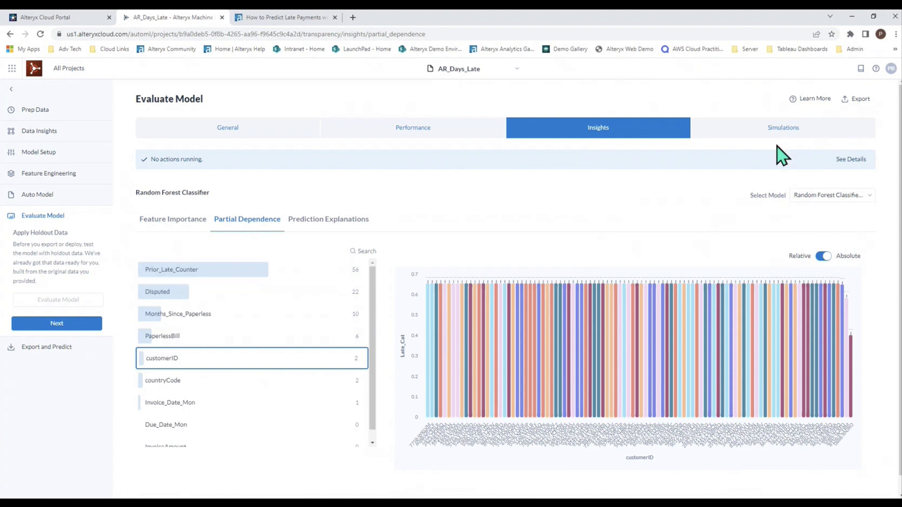
Review the Row 1 what-if scenario: 84.32% not late at start versus 53.39% late simulated
{"action": "left_click", "coordinate": [783, 134]}
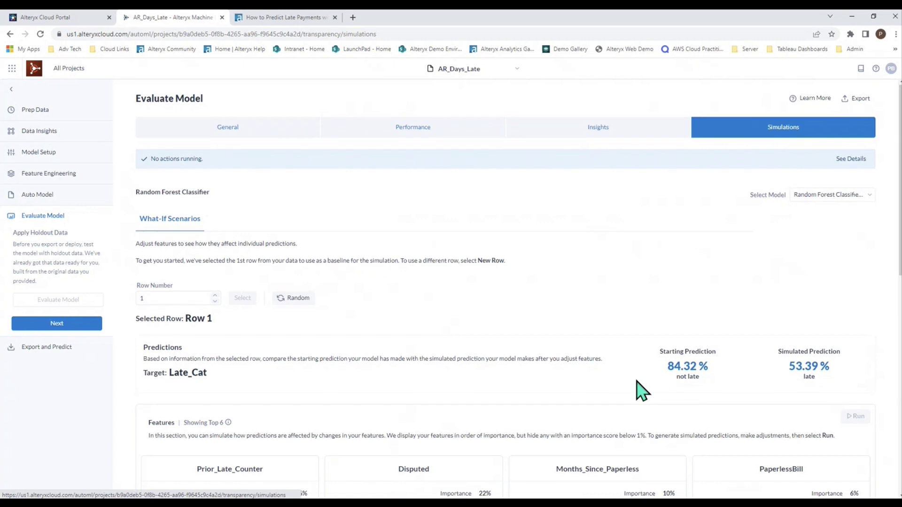
{"action": "scroll", "coordinate": [636, 388], "scroll_direction": "down", "scroll_amount": 8}
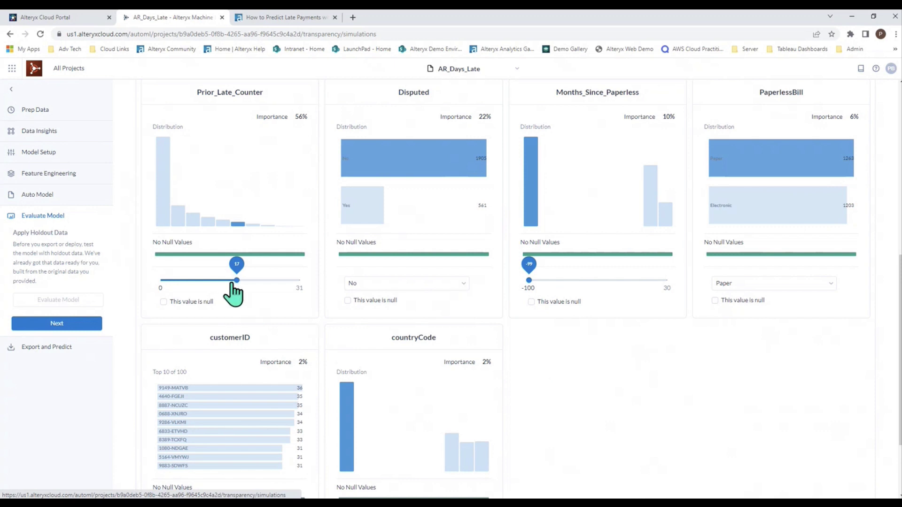
{"action": "scroll", "coordinate": [427, 298], "scroll_direction": "up", "scroll_amount": 2}
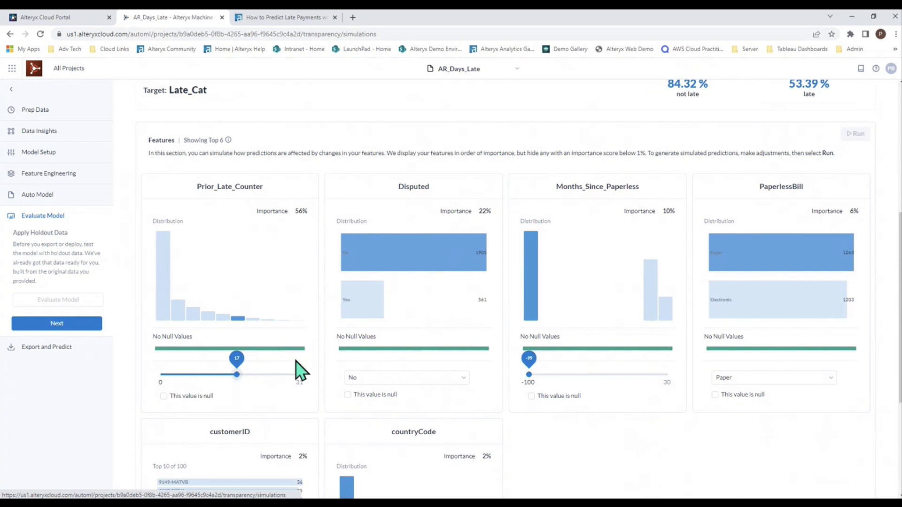
{"action": "scroll", "coordinate": [775, 145], "scroll_direction": "up", "scroll_amount": 2}
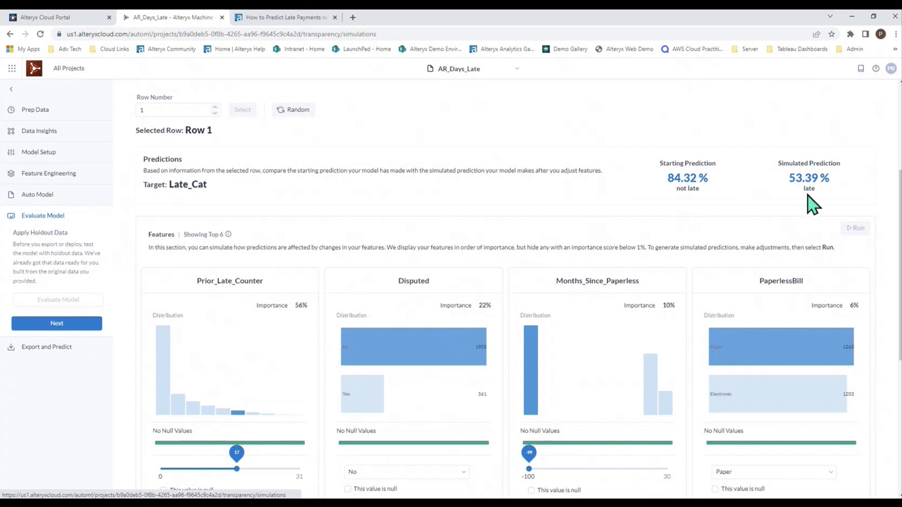
View the scored data's Late_Cat predictions with late and not-late probabilities, then download it as CSV
{"action": "left_click", "coordinate": [55, 354]}
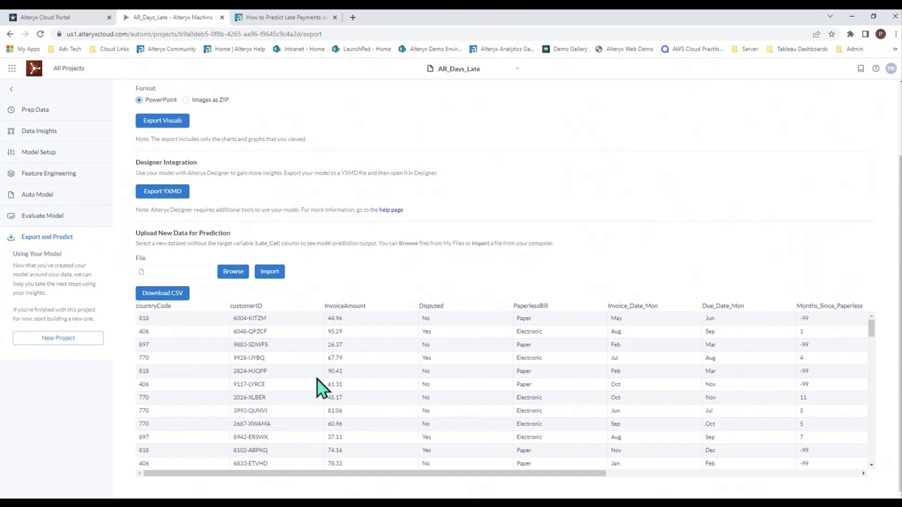
{"action": "left_click_drag", "start_coordinate": [339, 473], "coordinate": [599, 474]}
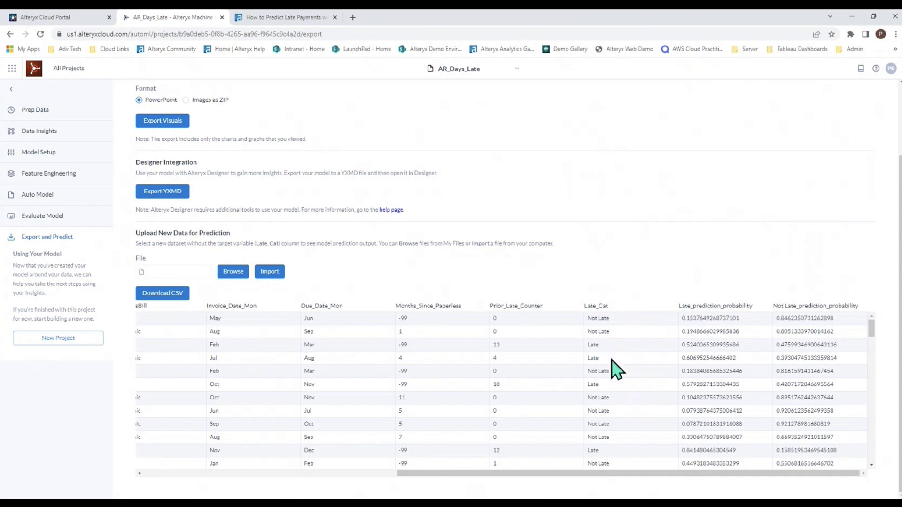
{"action": "scroll", "coordinate": [614, 402], "scroll_direction": "down", "scroll_amount": 5}
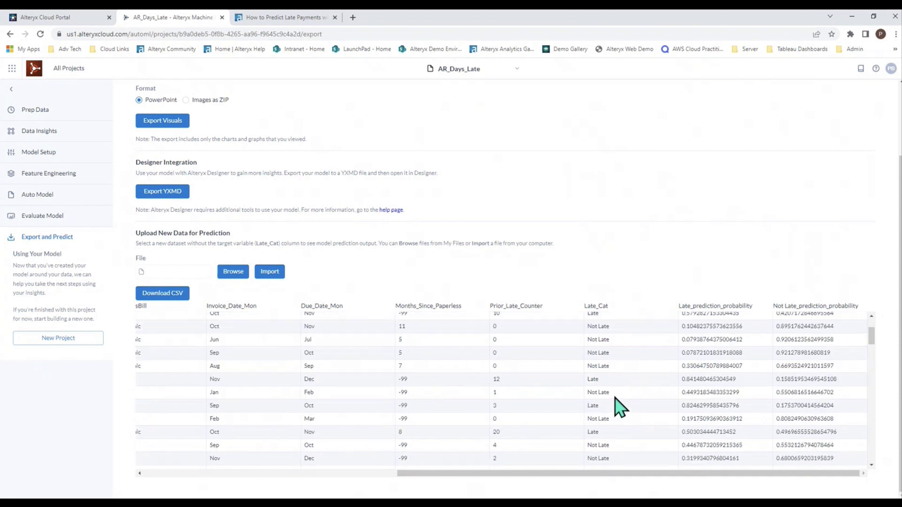
{"action": "scroll", "coordinate": [620, 405], "scroll_direction": "up", "scroll_amount": 5}
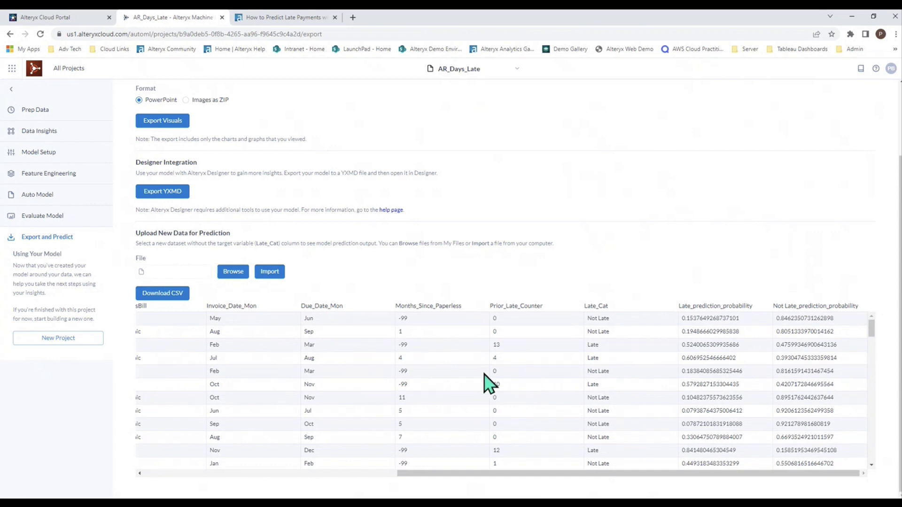
{"action": "left_click", "coordinate": [166, 293]}
Read the late-payments blog post down to Data Preparation and Exploration and its C+ data health rating
{"action": "left_click", "coordinate": [277, 18]}
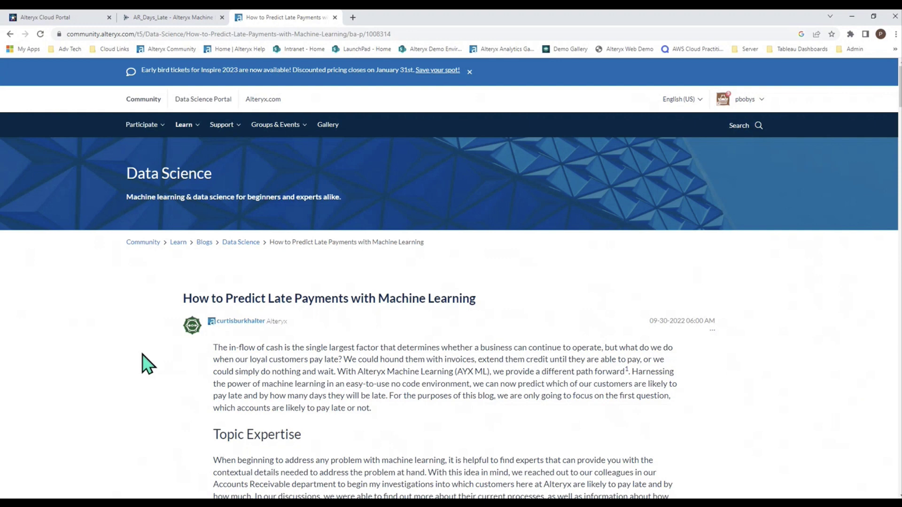
{"action": "scroll", "coordinate": [147, 363], "scroll_direction": "down", "scroll_amount": 9}
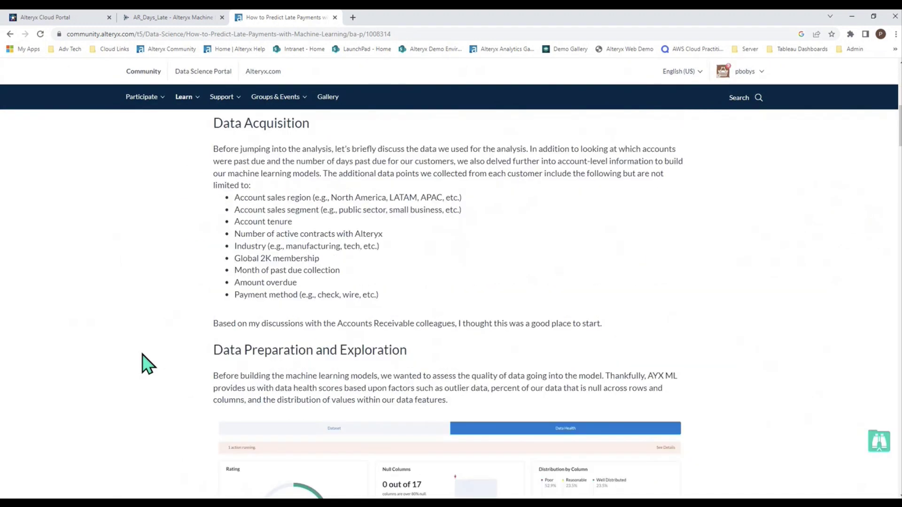
{"action": "scroll", "coordinate": [147, 363], "scroll_direction": "down", "scroll_amount": 4}
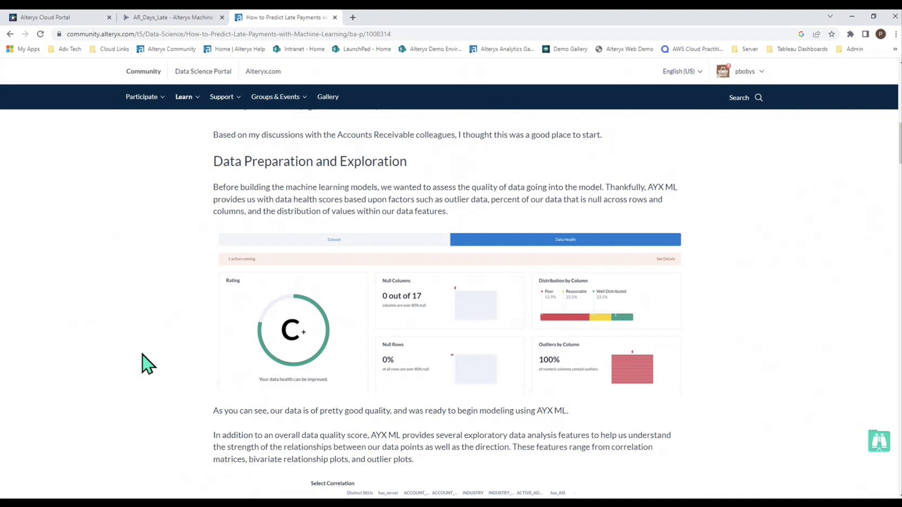